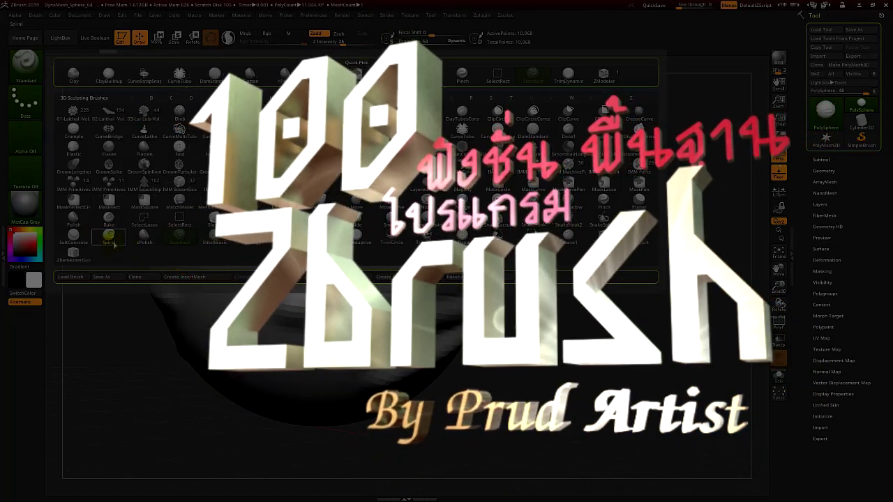
Step: Pick the Spiral brush from the Brush palette as the current sculpting brush
click(119, 240)
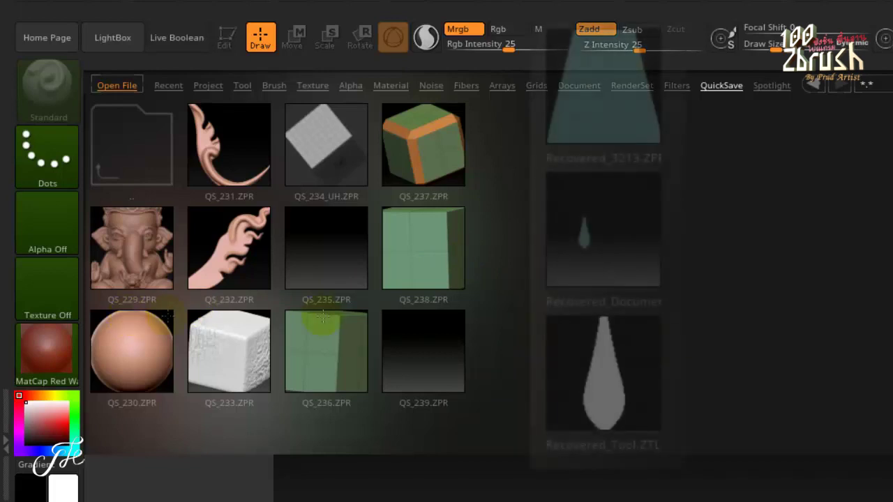
mouse_move(689, 344)
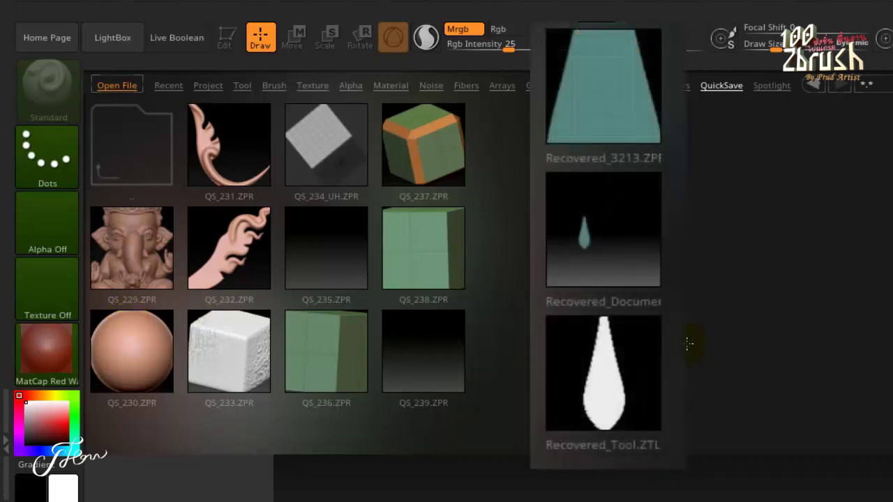
drag(501, 180, 384, 208)
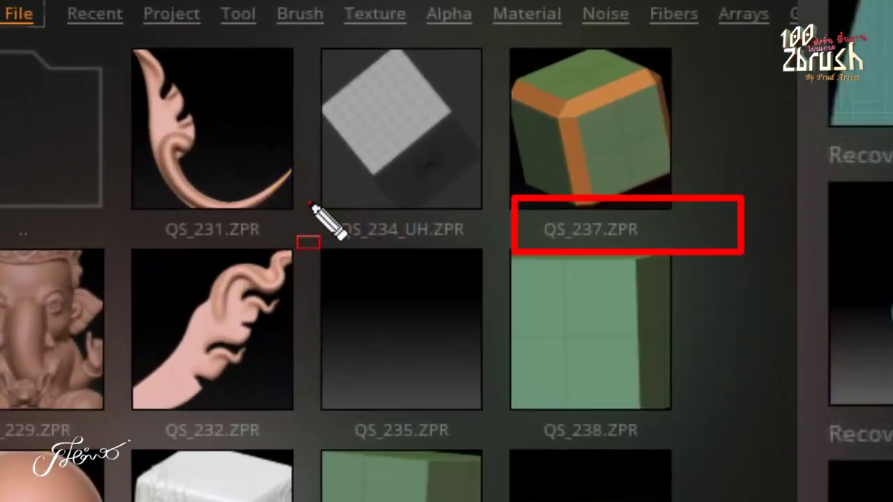
mouse_move(307, 203)
mouse_down()
mouse_move(410, 239)
mouse_move(485, 250)
mouse_up()
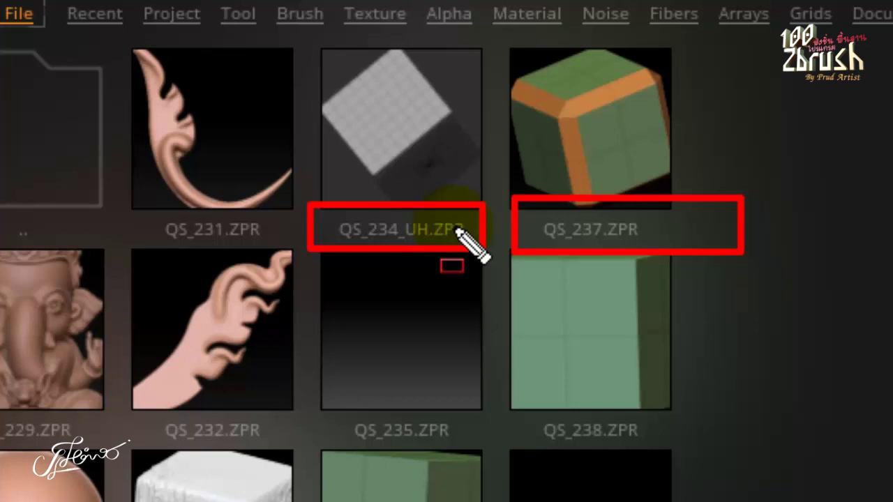
drag(458, 234, 462, 234)
drag(300, 357, 343, 241)
drag(527, 340, 553, 243)
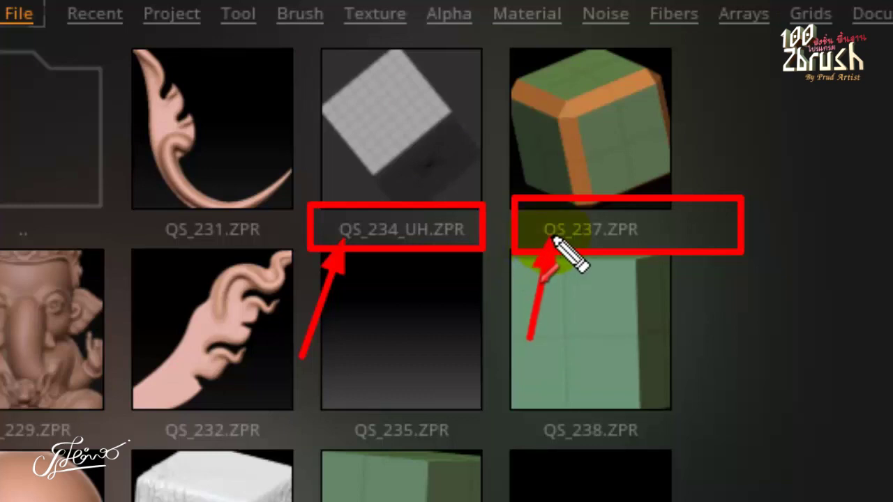
drag(197, 310, 181, 245)
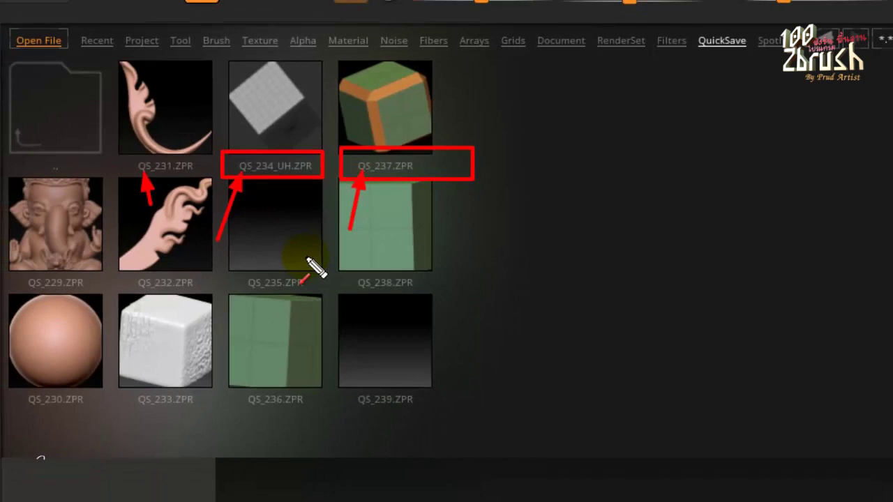
key(Escape)
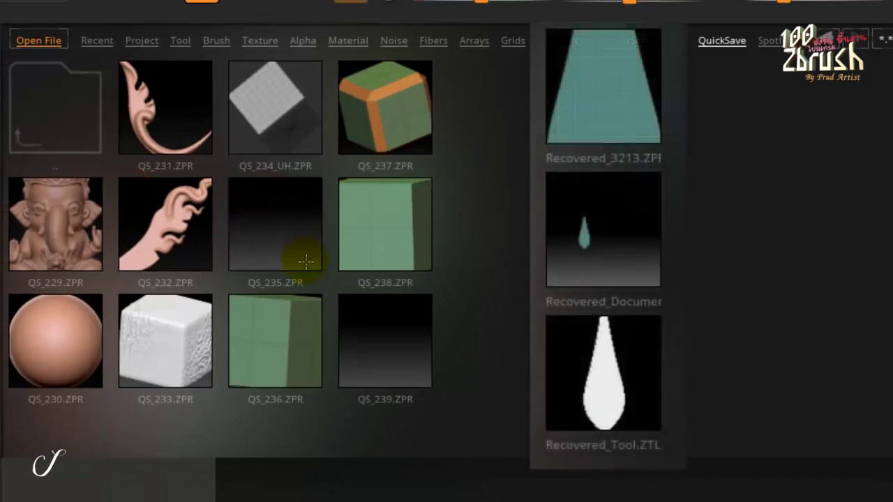